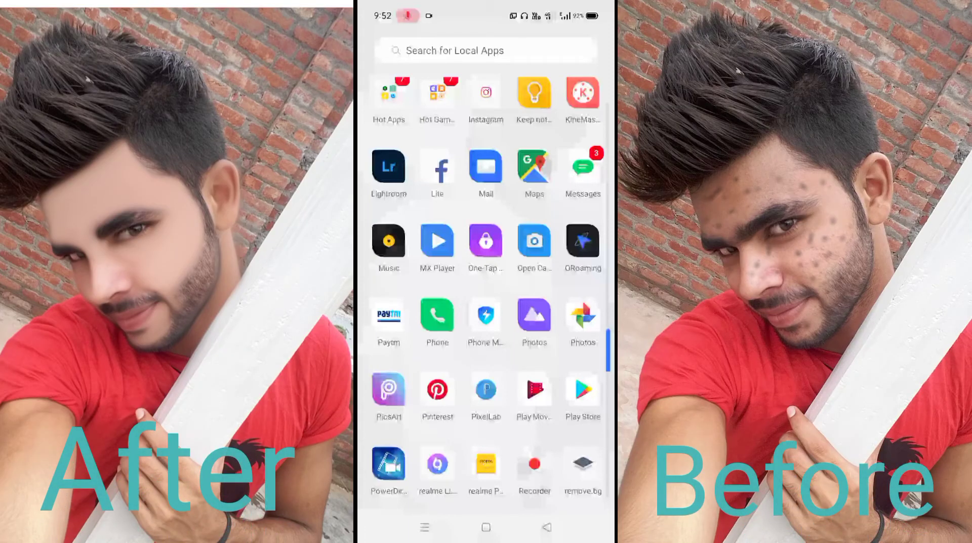
# - Scroll the Android app drawer and launch Autodesk SketchBook to a blank canvas
pyautogui.scroll(1, 486, 284)
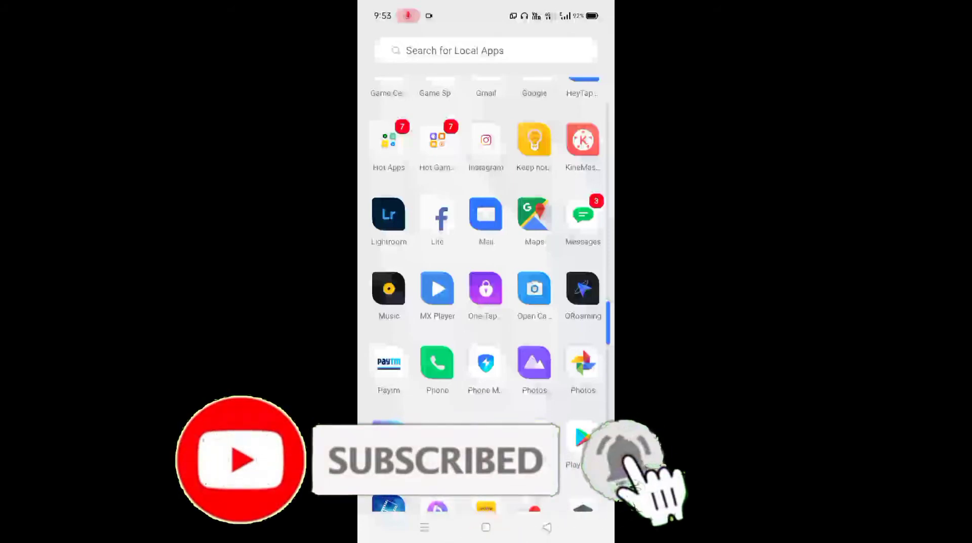
pyautogui.scroll(2, 486, 294)
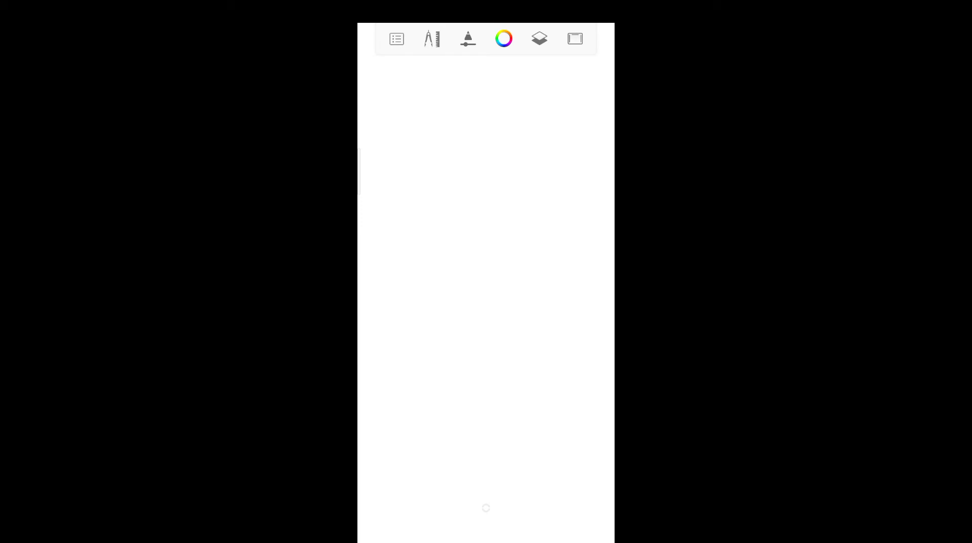
# - Start a new sketch and confirm discarding the current blank one
pyautogui.click(397, 39)
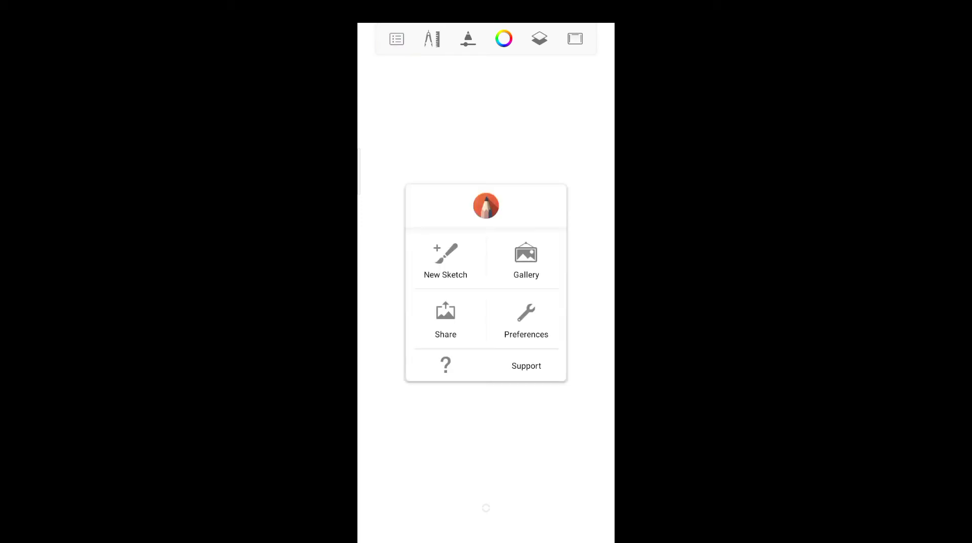
pyautogui.click(446, 260)
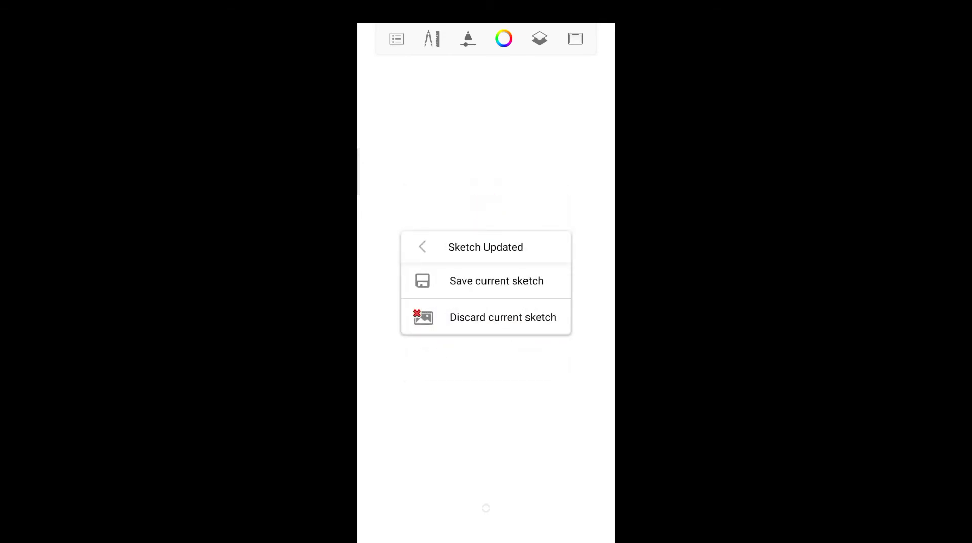
pyautogui.click(503, 317)
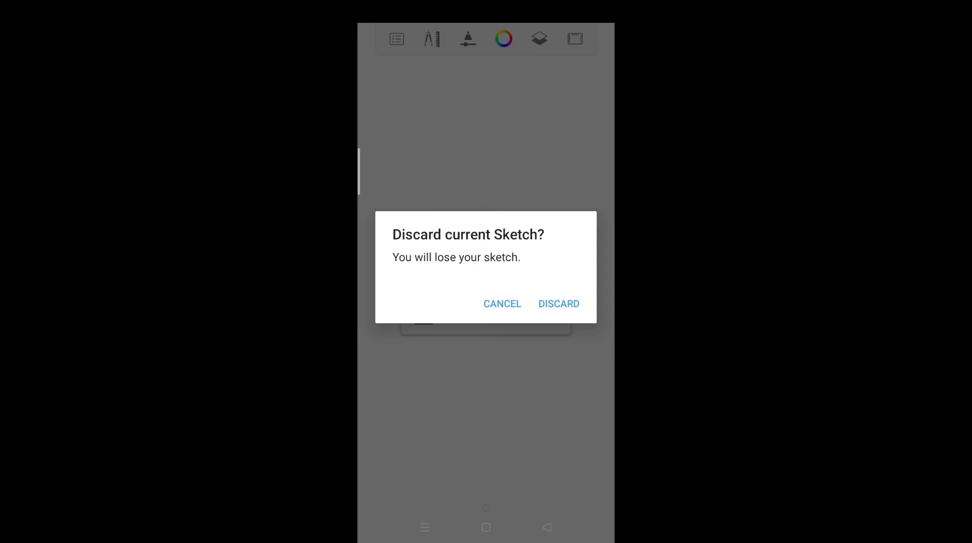
pyautogui.click(558, 301)
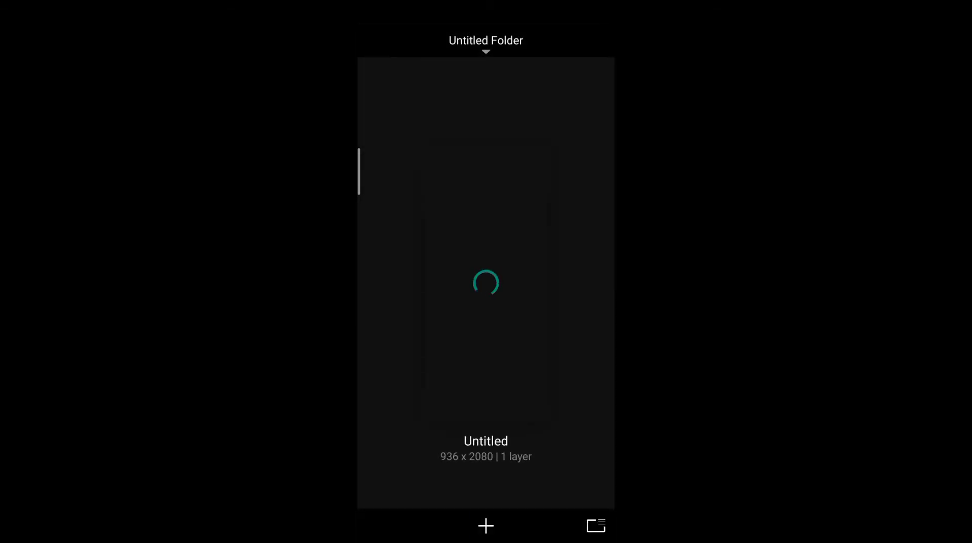
# - Create a new sketch from the red-shirt selfie in the Download folder
pyautogui.click(486, 525)
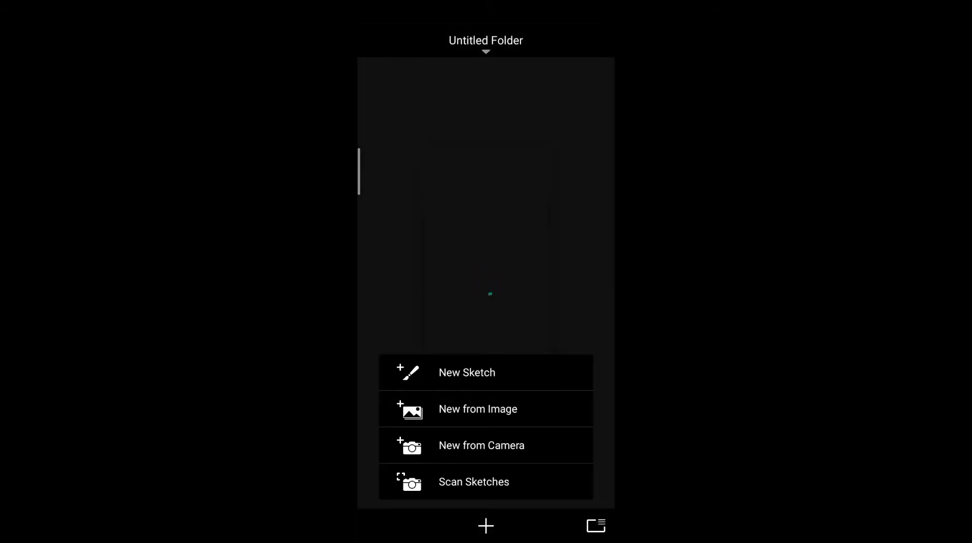
pyautogui.click(479, 408)
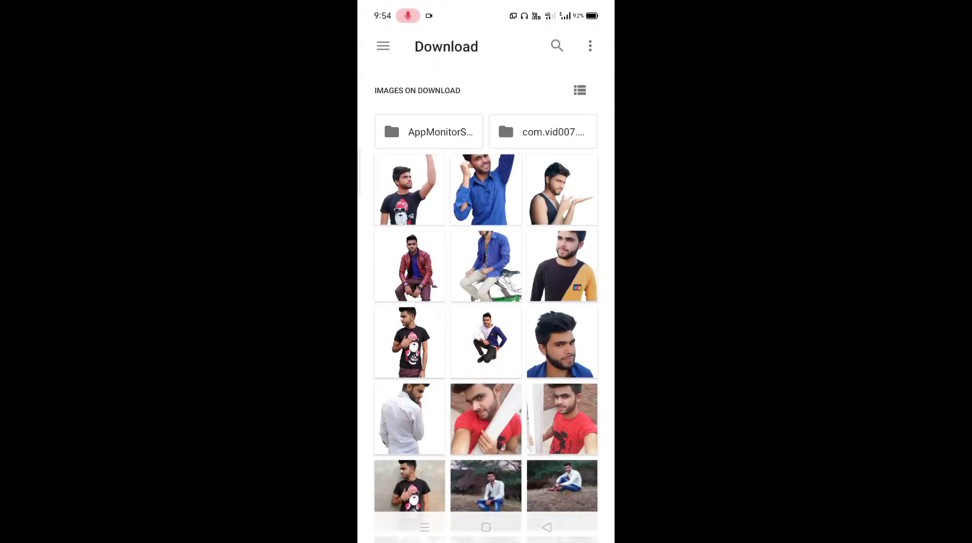
pyautogui.scroll(-3, 486, 304)
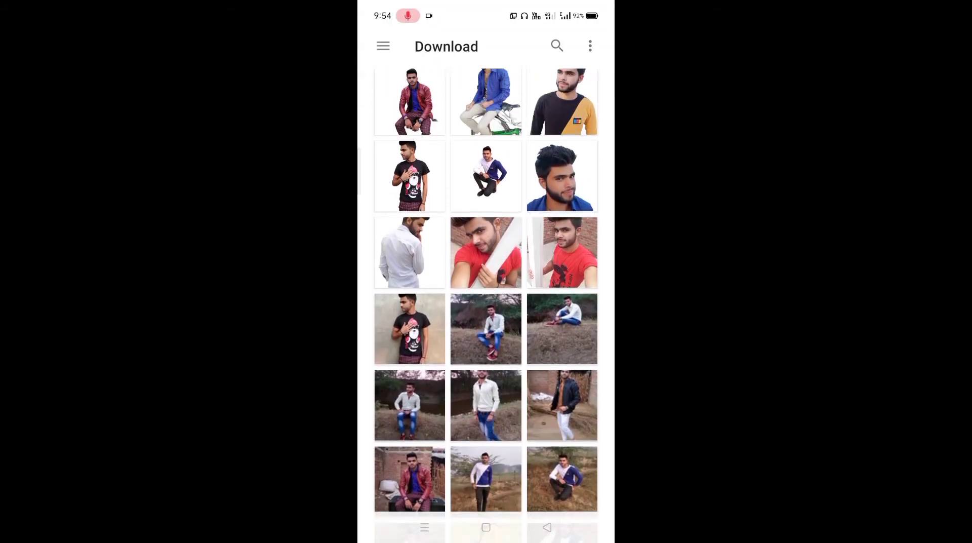
pyautogui.click(486, 244)
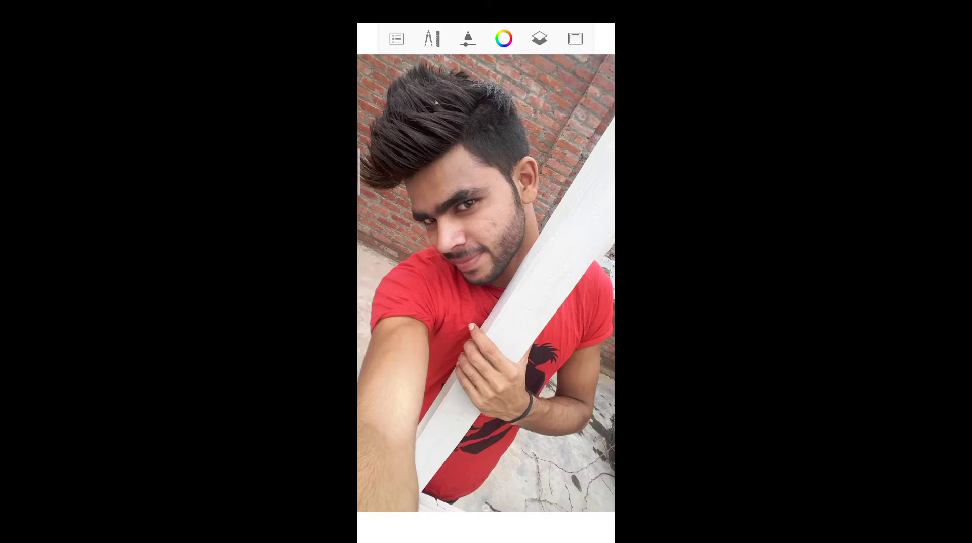
pyautogui.scroll(5, 484, 133)
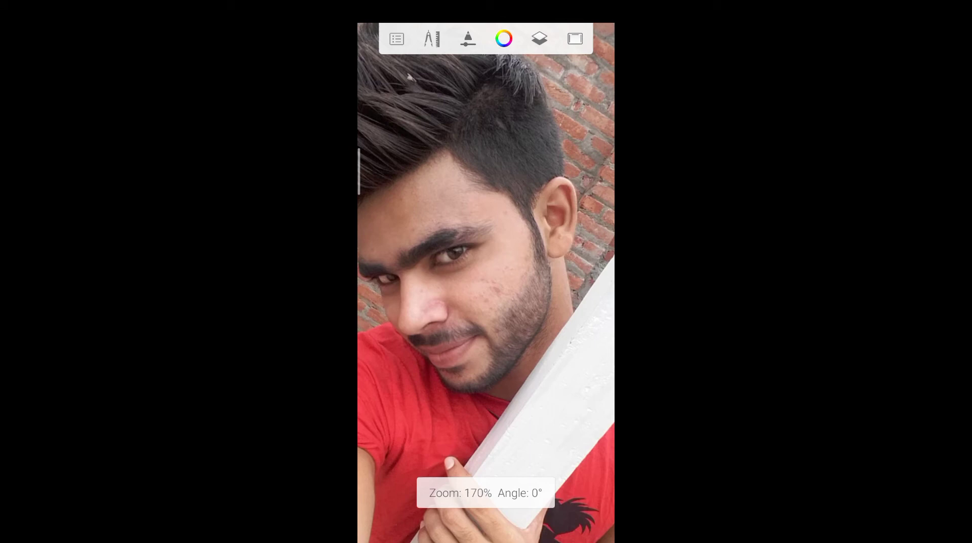
pyautogui.moveTo(486, 303); pyautogui.dragTo(509, 288)
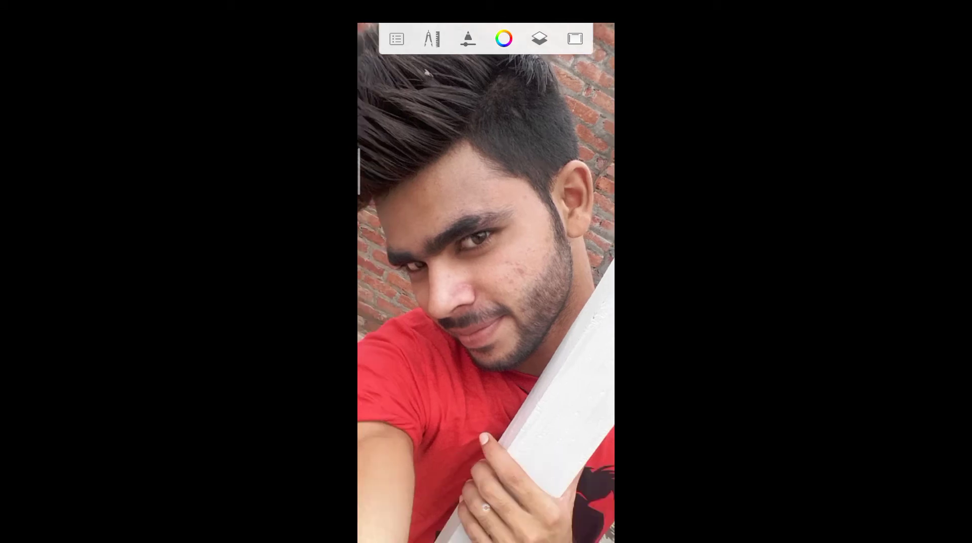
pyautogui.scroll(2, 486, 283)
pyautogui.scroll(2, 486, 284)
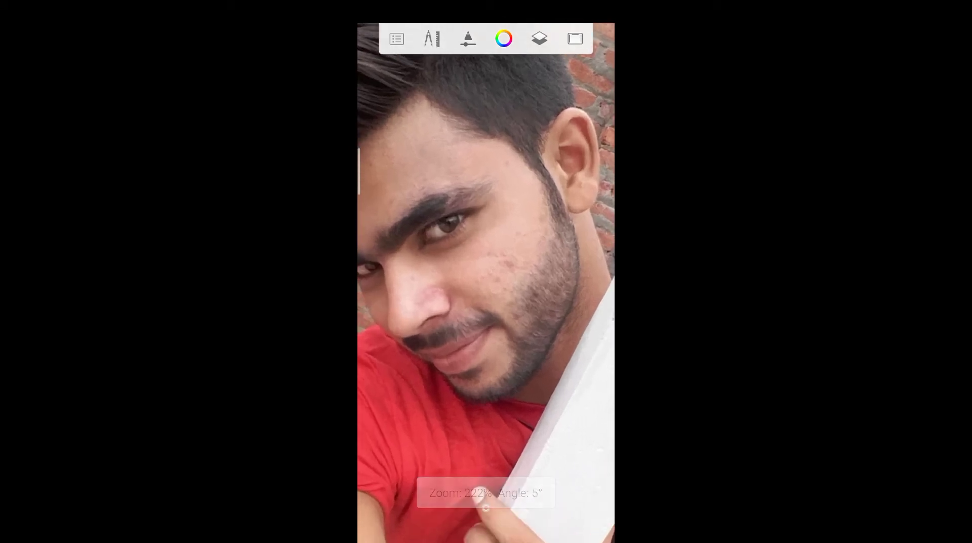
pyautogui.scroll(2, 486, 284)
pyautogui.scroll(1, 486, 507)
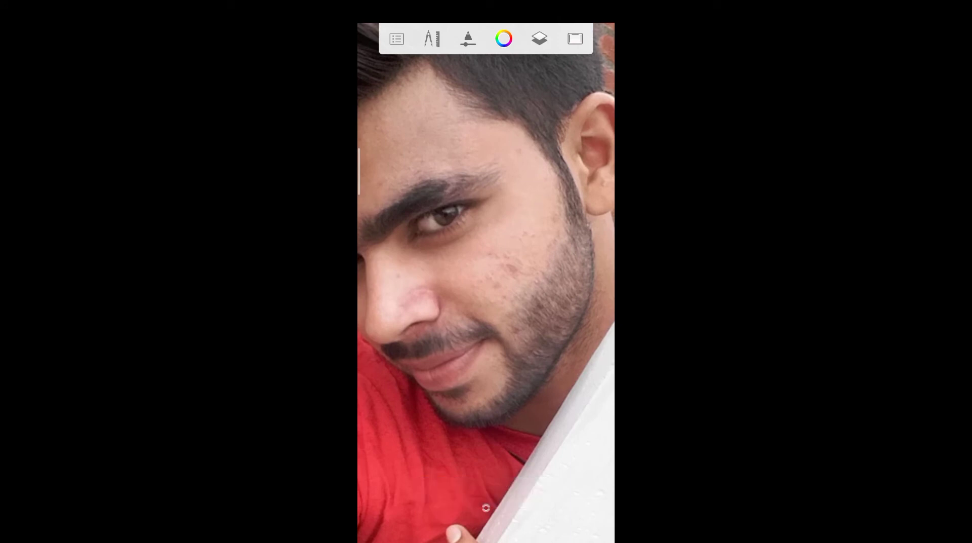
pyautogui.scroll(-2, 486, 284)
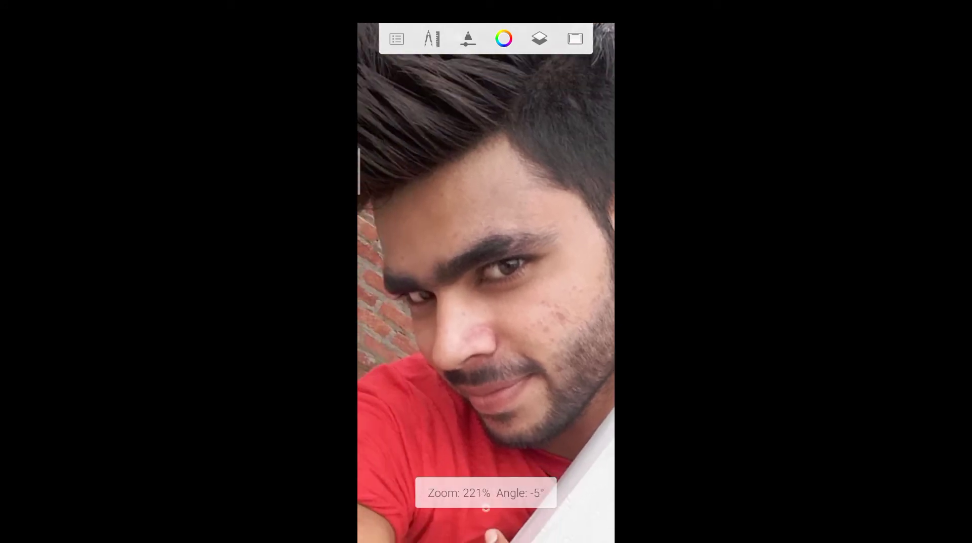
pyautogui.scroll(1, 486, 283)
pyautogui.scroll(-2, 486, 283)
pyautogui.scroll(-1, 487, 282)
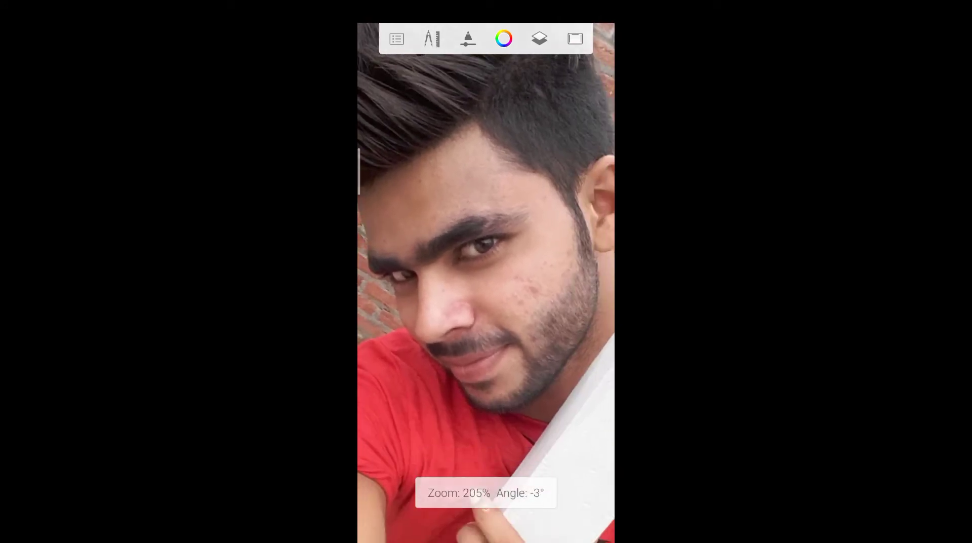
pyautogui.scroll(-1, 486, 283)
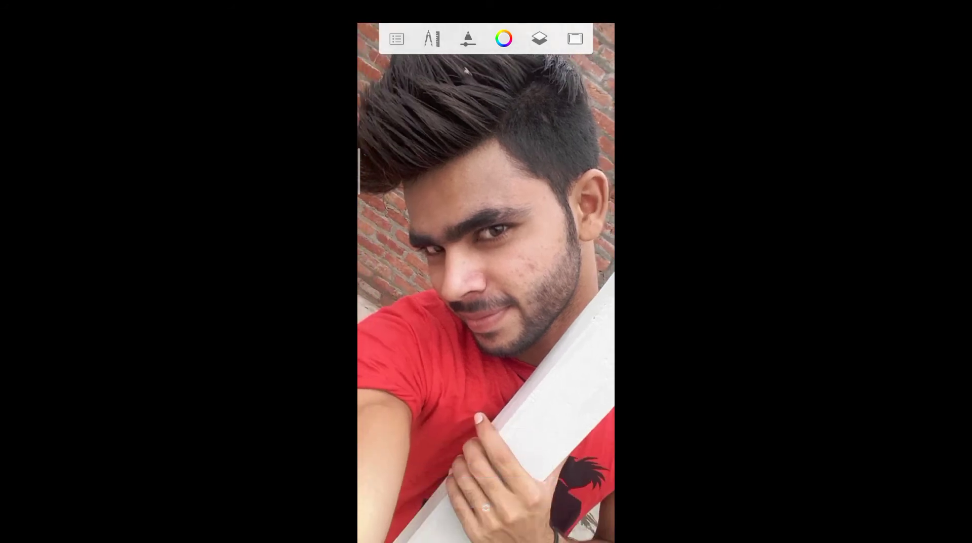
pyautogui.scroll(-1, 486, 507)
pyautogui.scroll(2, 486, 507)
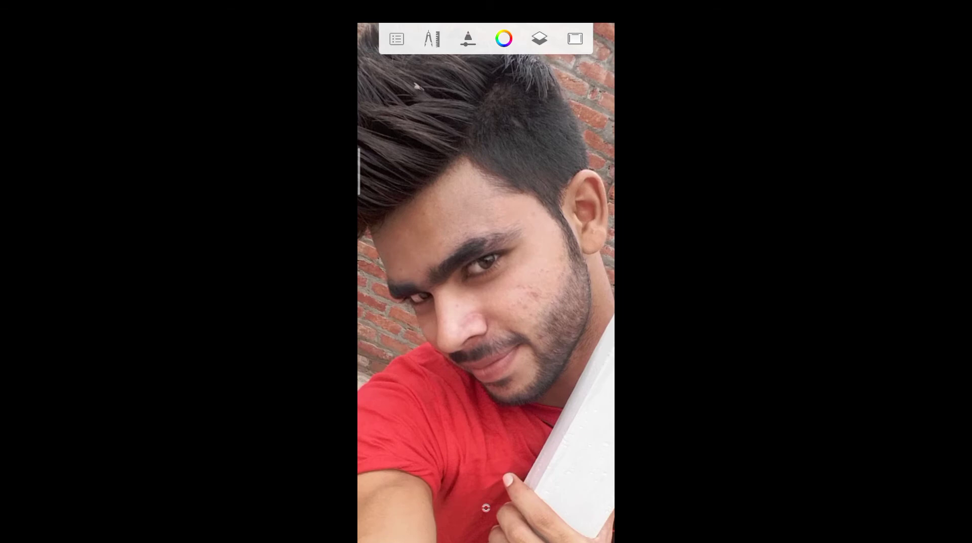
pyautogui.click(433, 39)
pyautogui.click(484, 81)
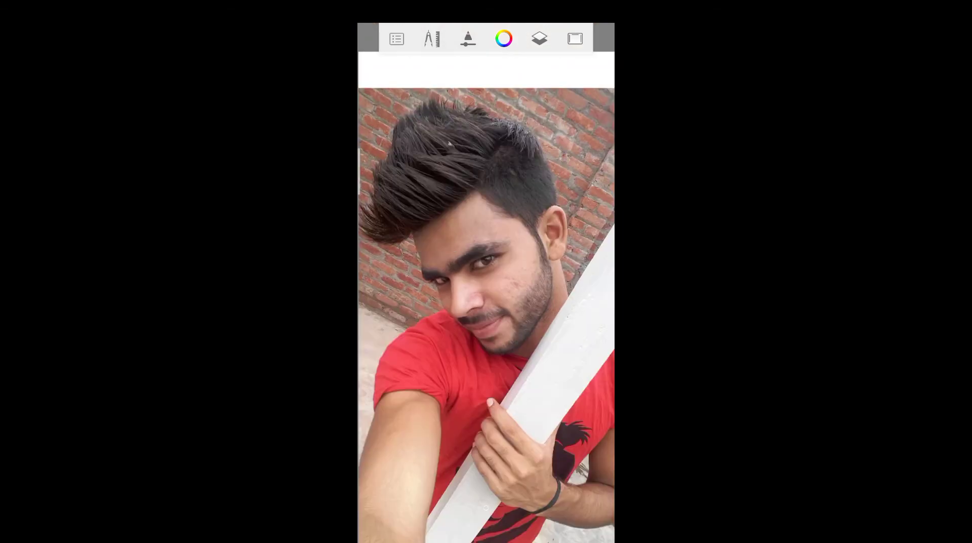
# - Choose the Smudge Web Brush from the brush library
pyautogui.click(469, 39)
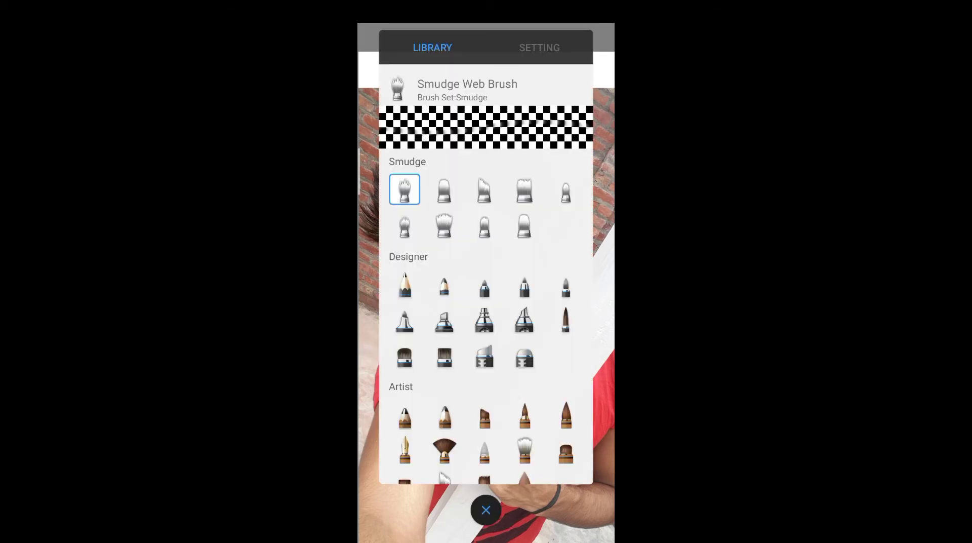
pyautogui.scroll(10, 487, 314)
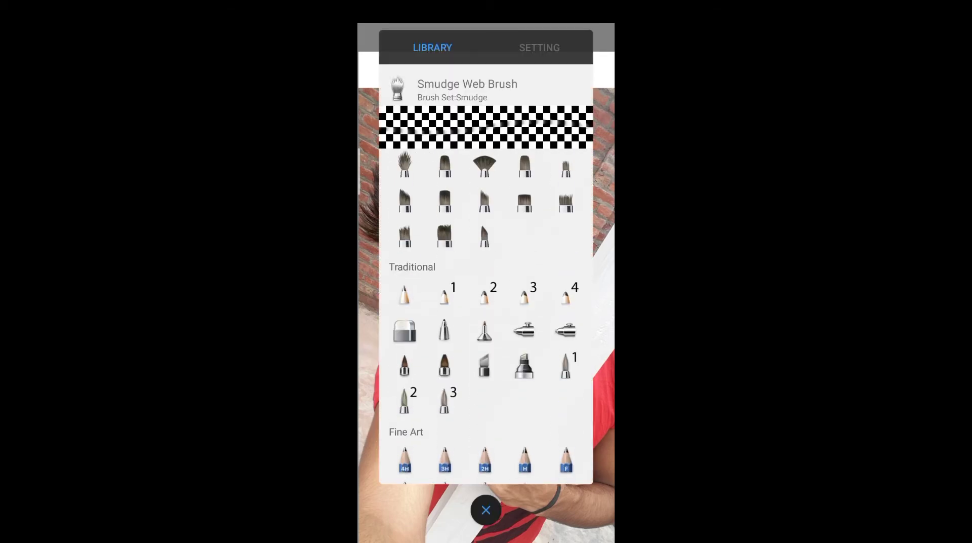
pyautogui.scroll(-10, 486, 314)
pyautogui.scroll(-5, 486, 314)
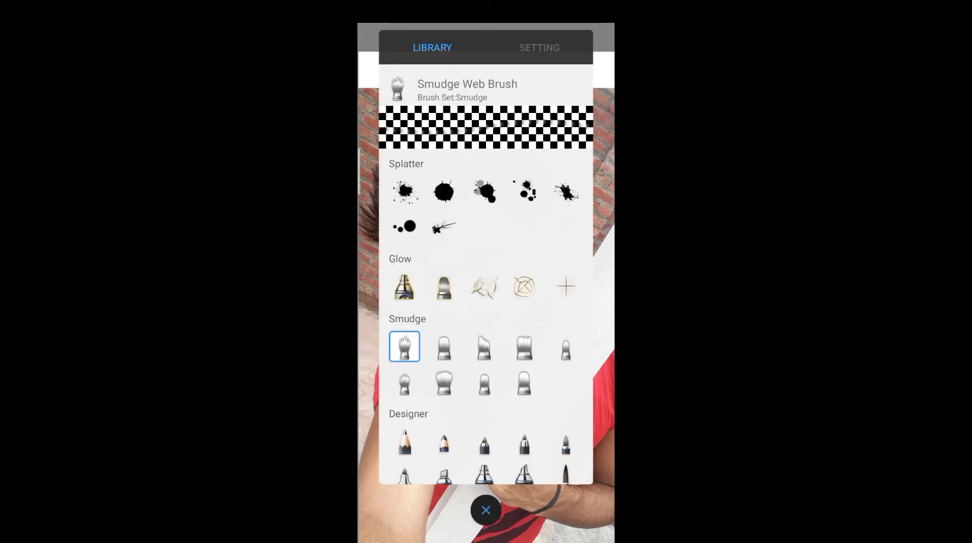
pyautogui.click(444, 382)
pyautogui.click(405, 347)
# - Set the smudge brush flow to 3% and size to 16.6
pyautogui.click(539, 47)
pyautogui.moveTo(393, 325); pyautogui.dragTo(438, 325)
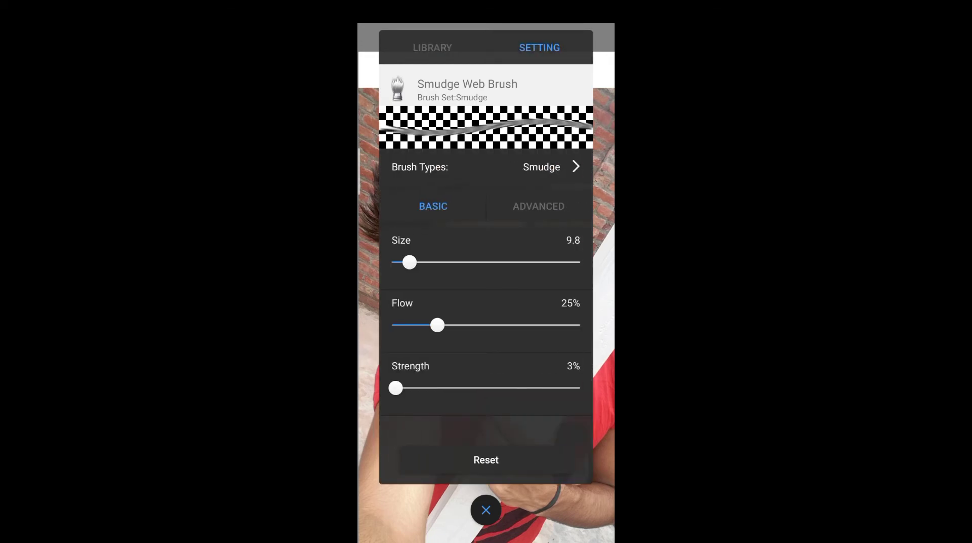
pyautogui.moveTo(438, 325); pyautogui.dragTo(396, 325)
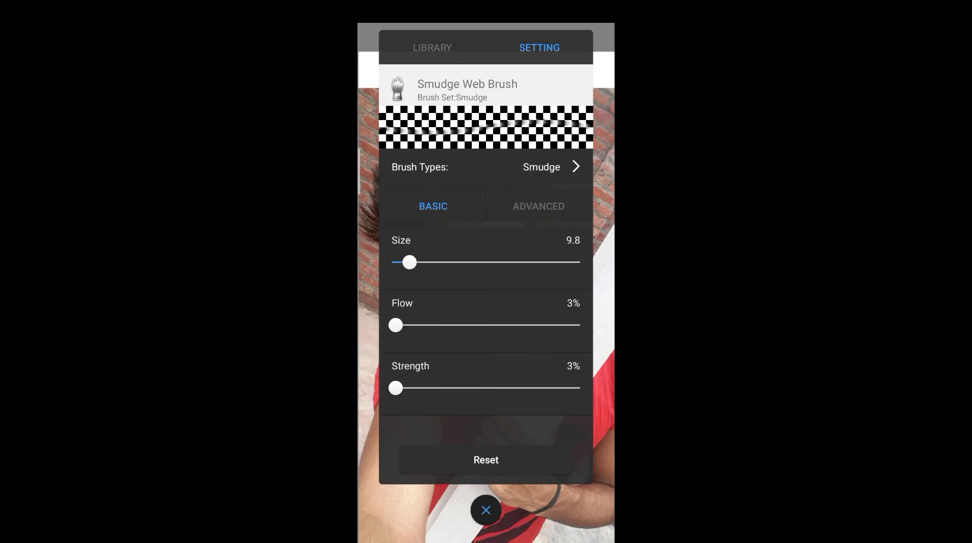
pyautogui.moveTo(410, 261); pyautogui.dragTo(423, 262)
# - Smudge the cheek and the skin around the eye to smooth them
pyautogui.click(487, 510)
pyautogui.scroll(5, 486, 283)
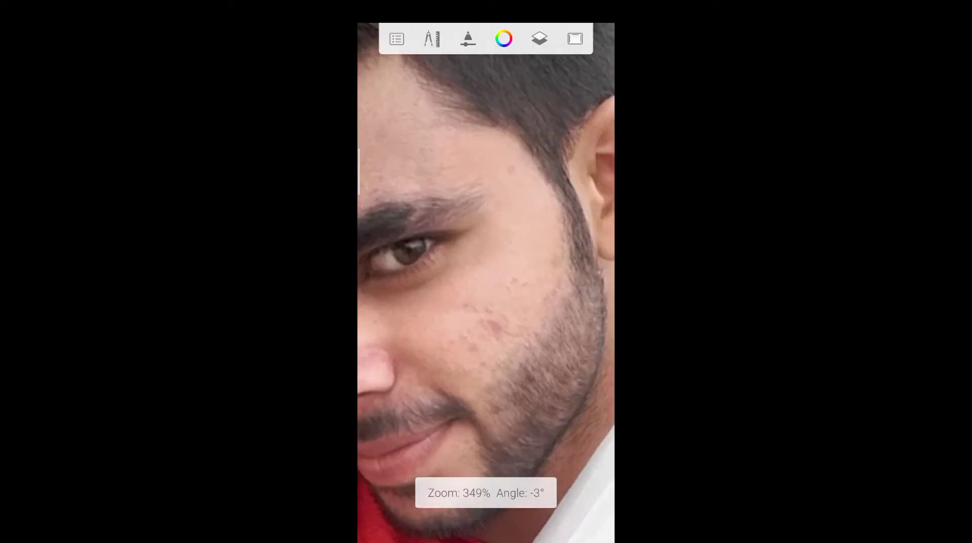
pyautogui.scroll(3, 486, 283)
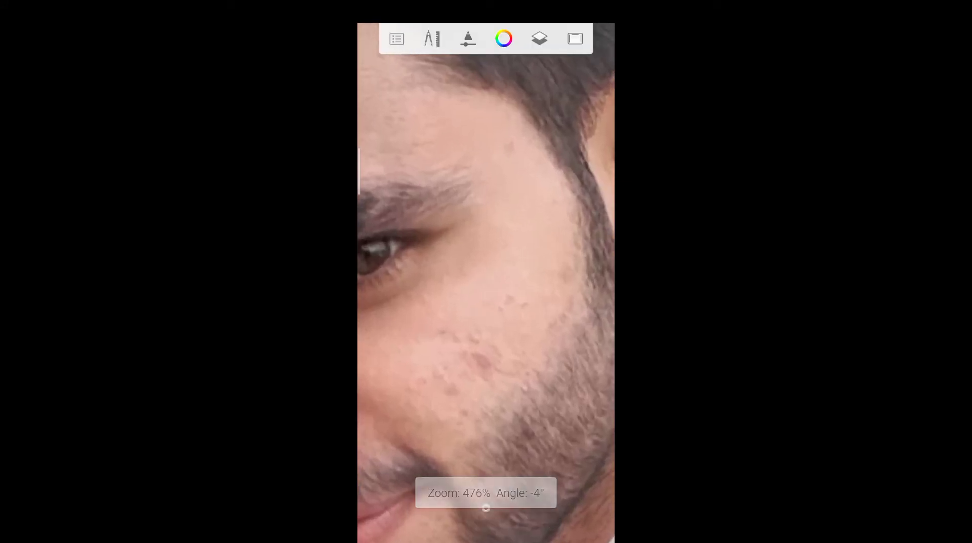
pyautogui.scroll(2, 486, 508)
pyautogui.scroll(-3, 486, 508)
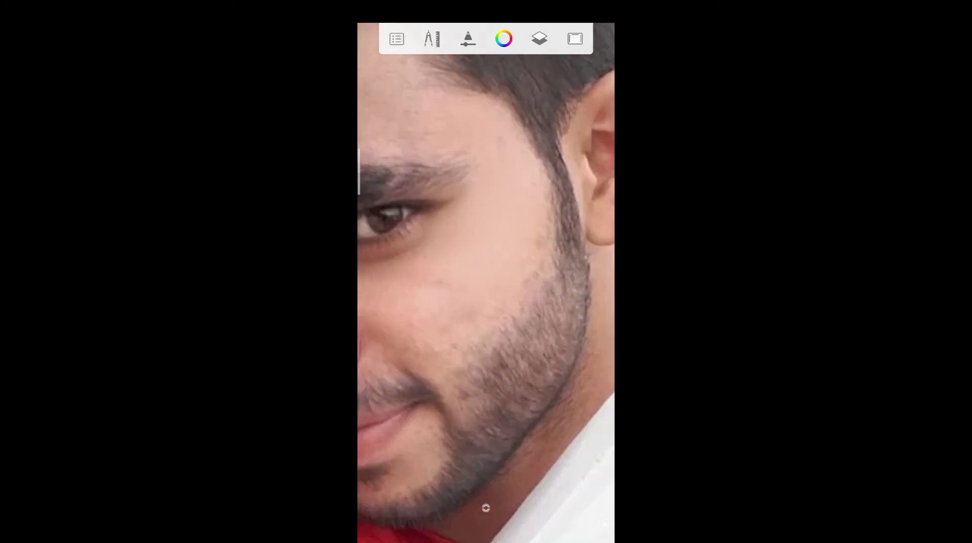
pyautogui.scroll(2, 486, 508)
pyautogui.scroll(2, 486, 507)
pyautogui.scroll(2, 486, 507)
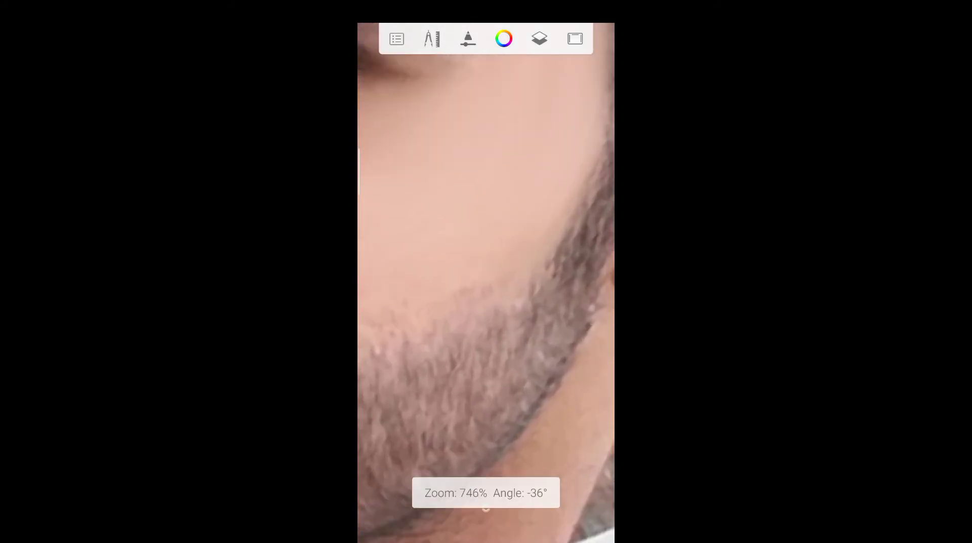
pyautogui.scroll(-1, 486, 507)
pyautogui.scroll(-1, 487, 508)
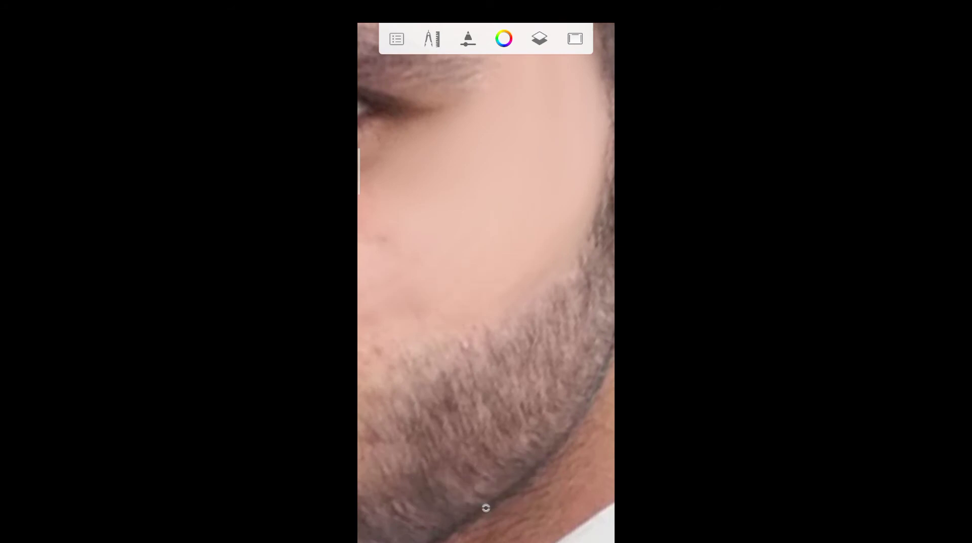
pyautogui.scroll(-1, 486, 508)
pyautogui.scroll(-1, 486, 508)
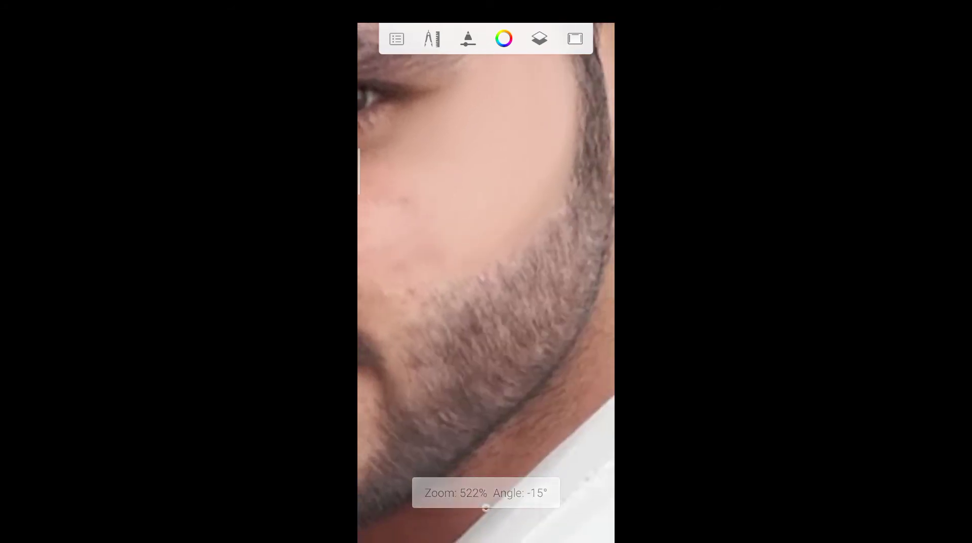
pyautogui.scroll(-1, 486, 508)
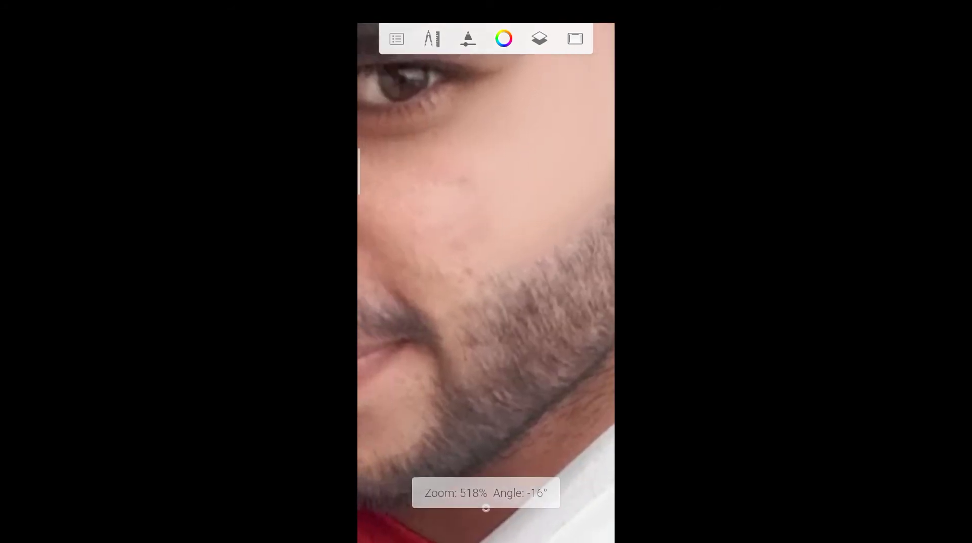
pyautogui.scroll(-1, 487, 508)
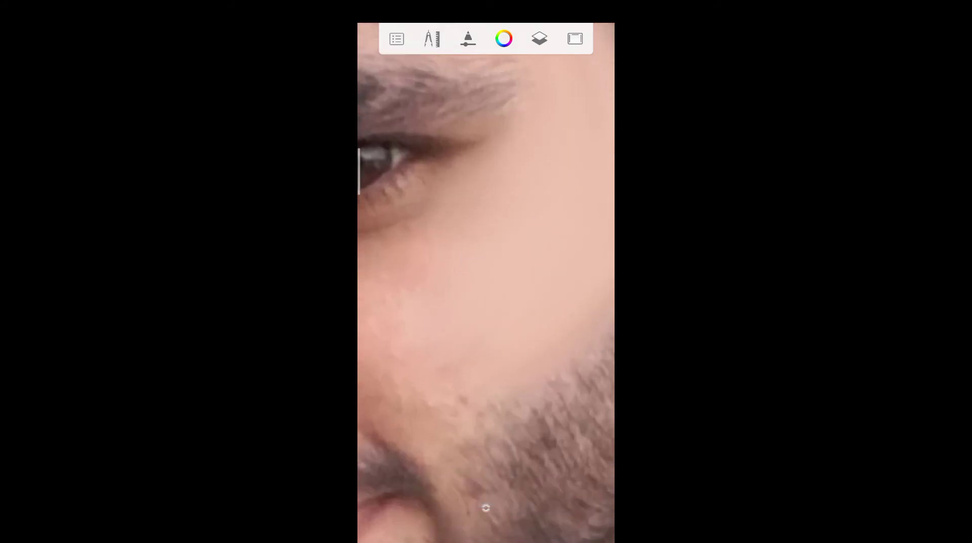
pyautogui.scroll(-1, 486, 508)
pyautogui.scroll(-1, 487, 508)
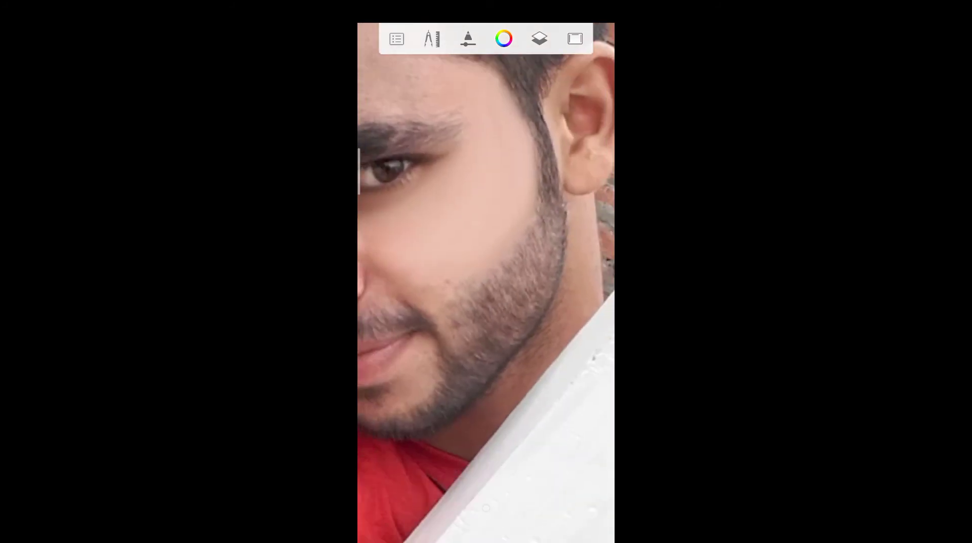
# - Smudge across the forehead until its skin looks smooth
pyautogui.scroll(1, 486, 508)
pyautogui.scroll(-1, 486, 508)
pyautogui.scroll(1, 487, 507)
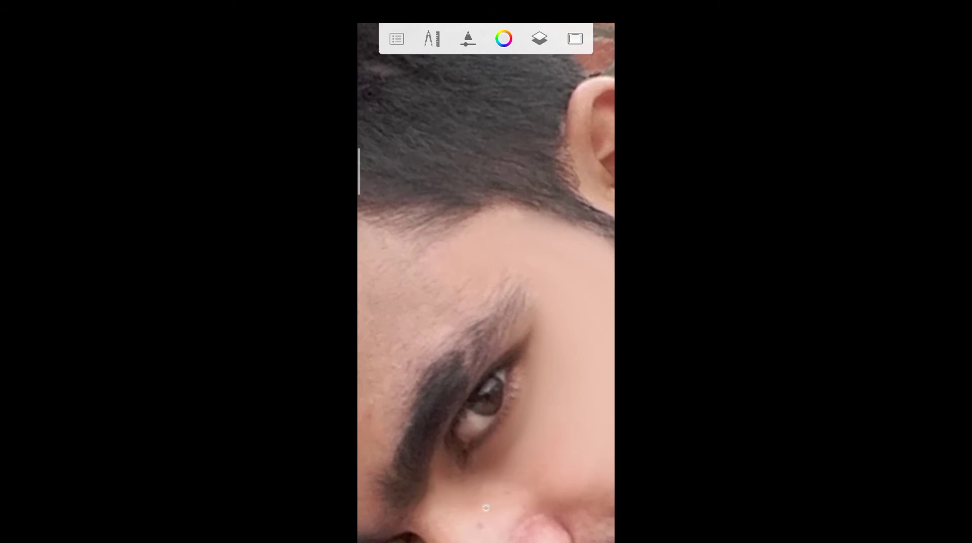
pyautogui.scroll(-1, 487, 508)
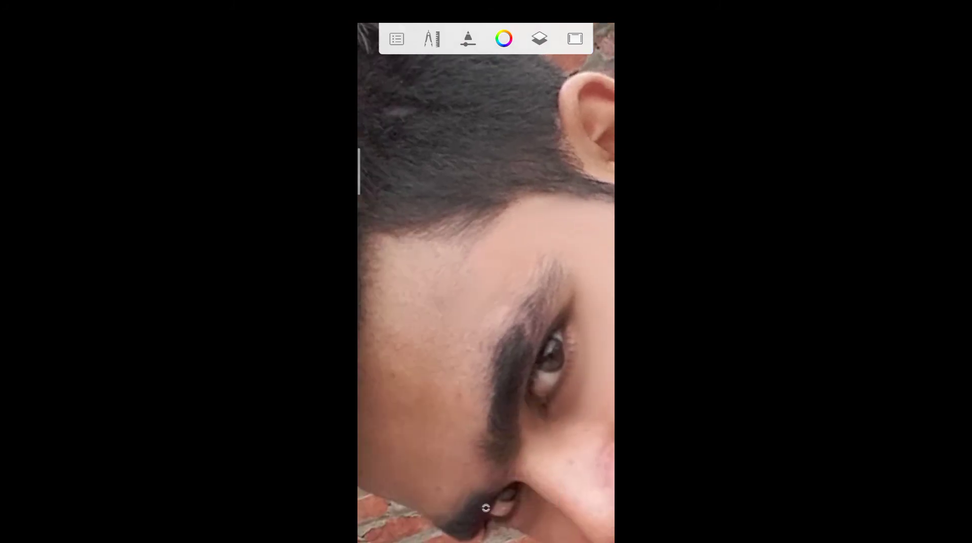
pyautogui.scroll(1, 486, 508)
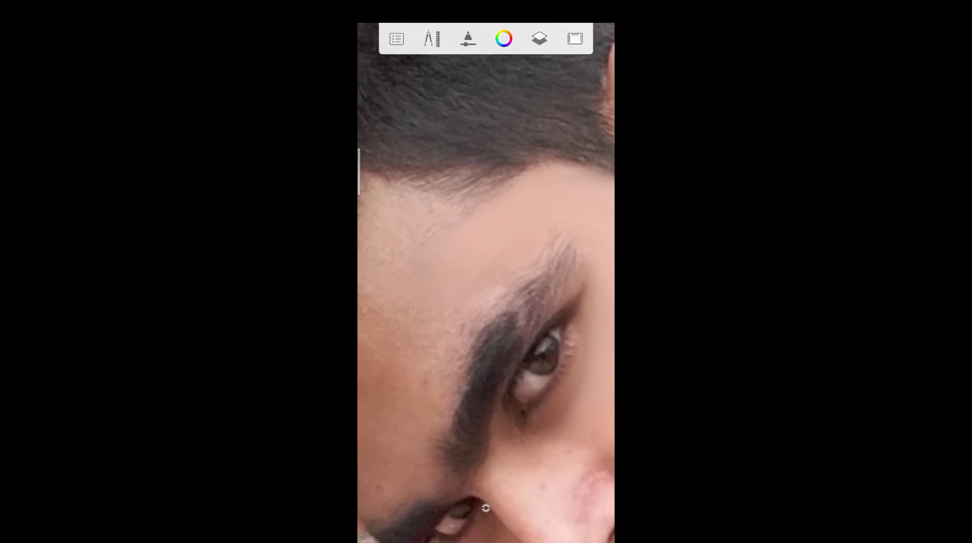
pyautogui.scroll(-1, 487, 508)
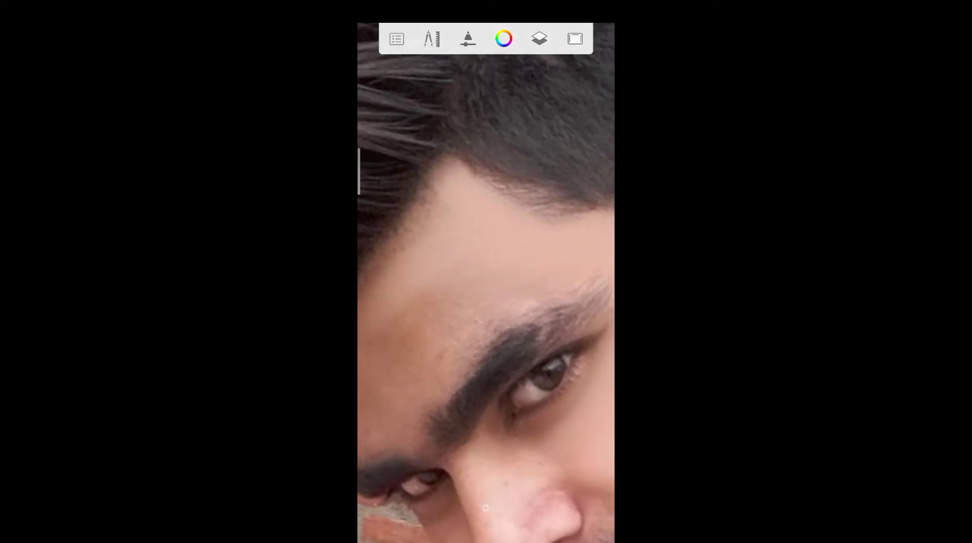
pyautogui.scroll(-1, 485, 508)
pyautogui.scroll(1, 485, 507)
pyautogui.scroll(2, 486, 508)
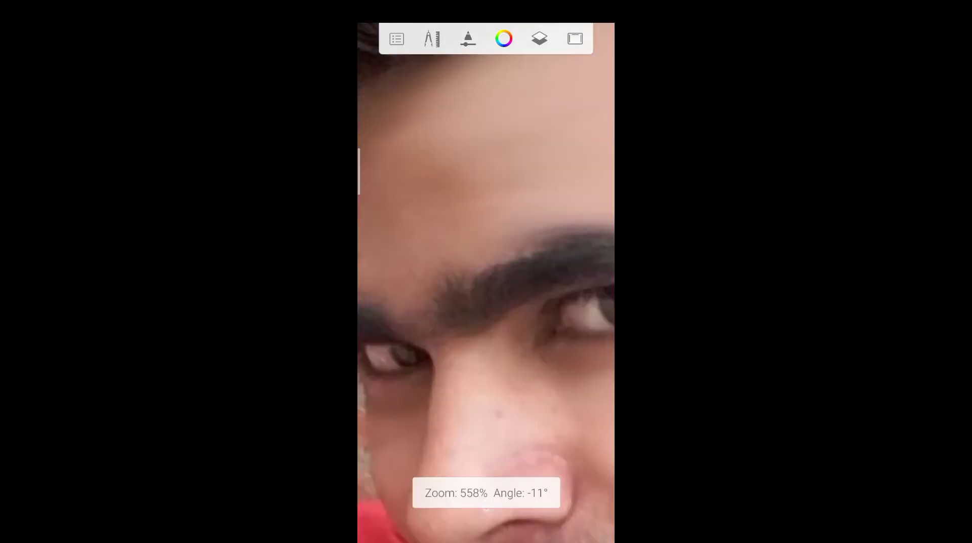
pyautogui.scroll(-3, 486, 508)
pyautogui.scroll(3, 487, 508)
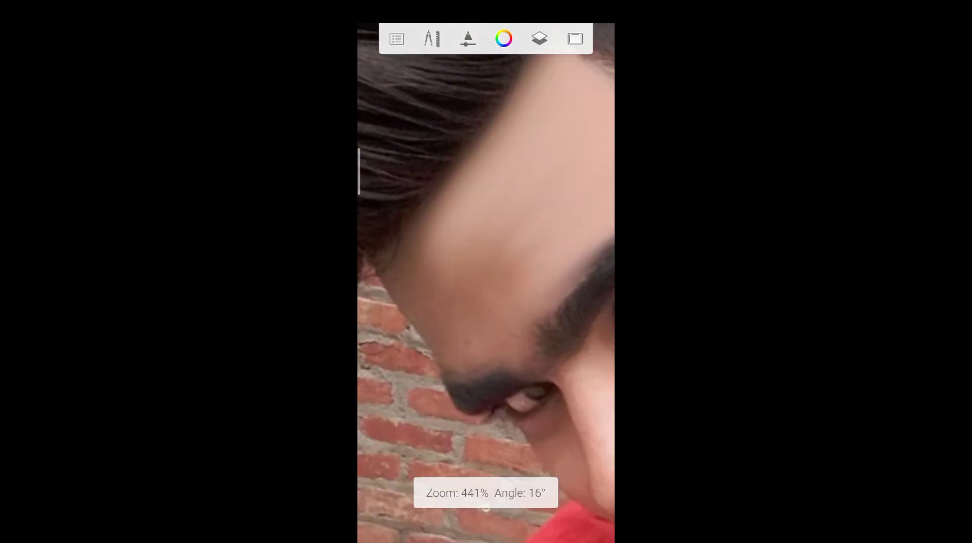
pyautogui.scroll(-1, 486, 508)
pyautogui.scroll(-1, 487, 507)
pyautogui.scroll(3, 487, 508)
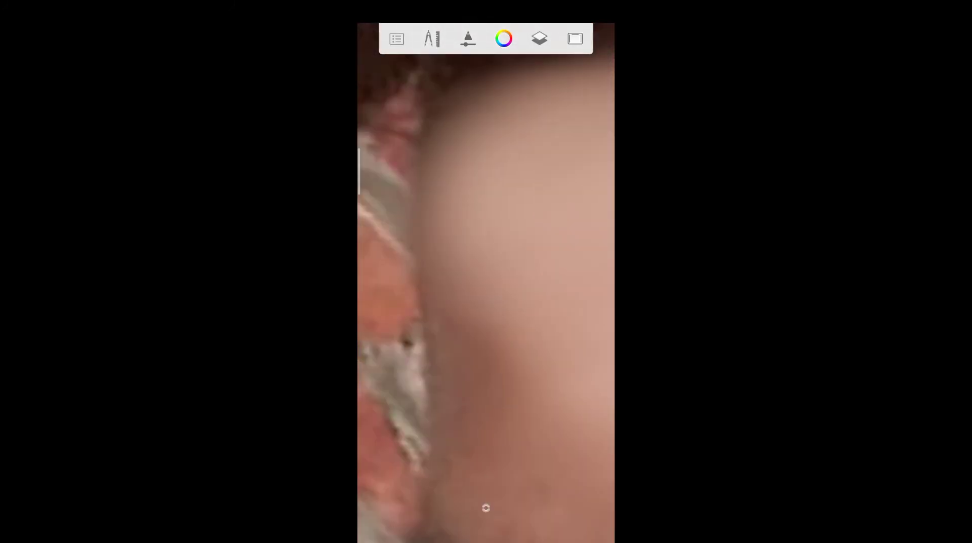
pyautogui.scroll(-2, 486, 507)
# - Smudge the skin around the nose to smooth it
pyautogui.click(486, 507)
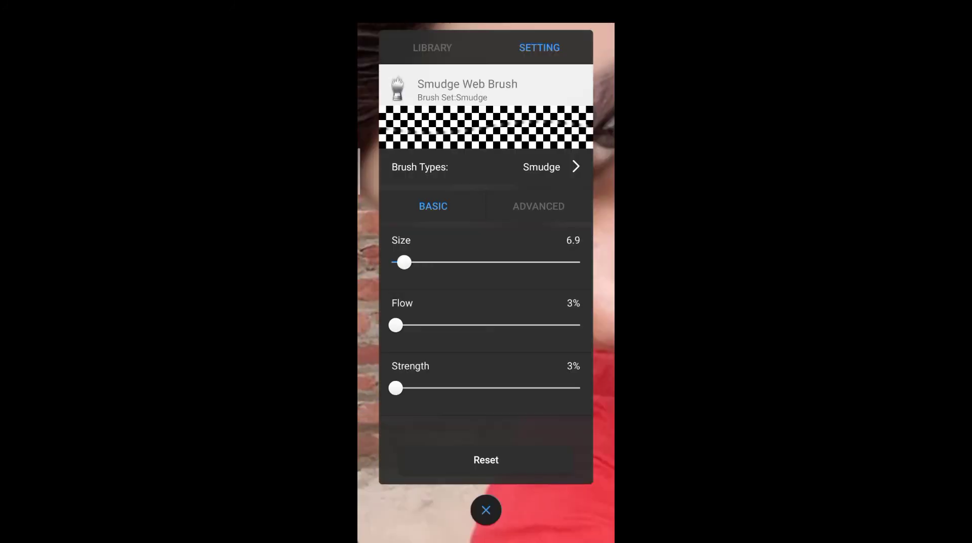
pyautogui.click(486, 510)
pyautogui.scroll(2, 486, 508)
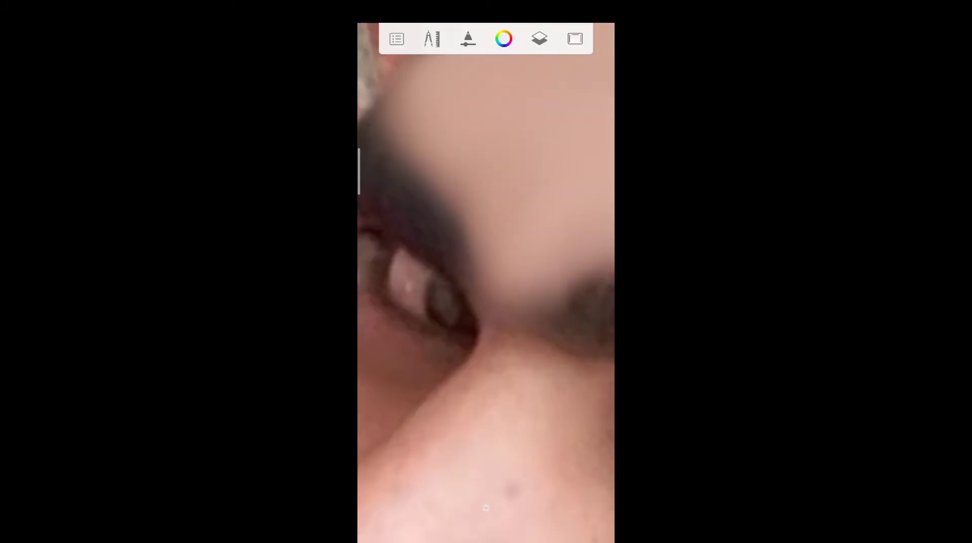
pyautogui.scroll(-2, 486, 508)
pyautogui.scroll(1, 486, 508)
pyautogui.scroll(-1, 486, 508)
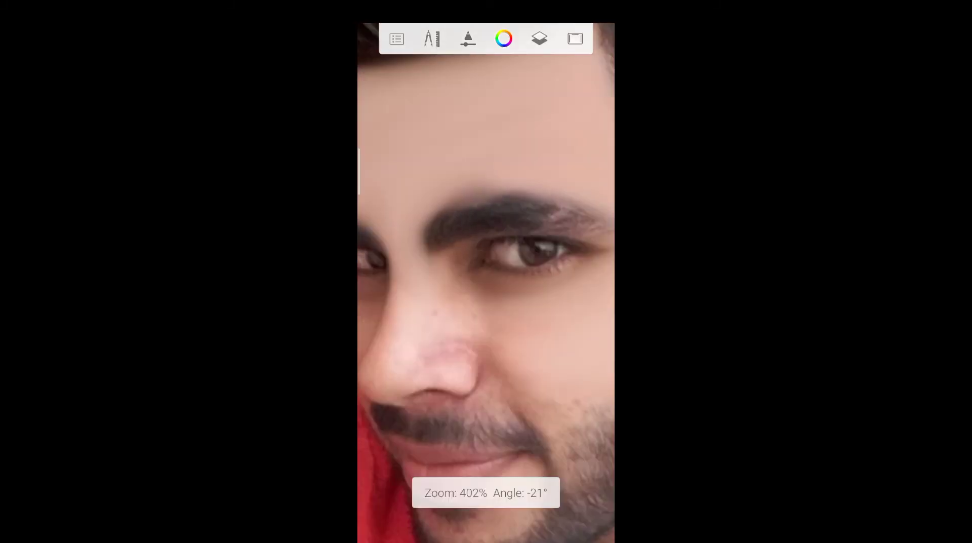
pyautogui.scroll(1, 486, 508)
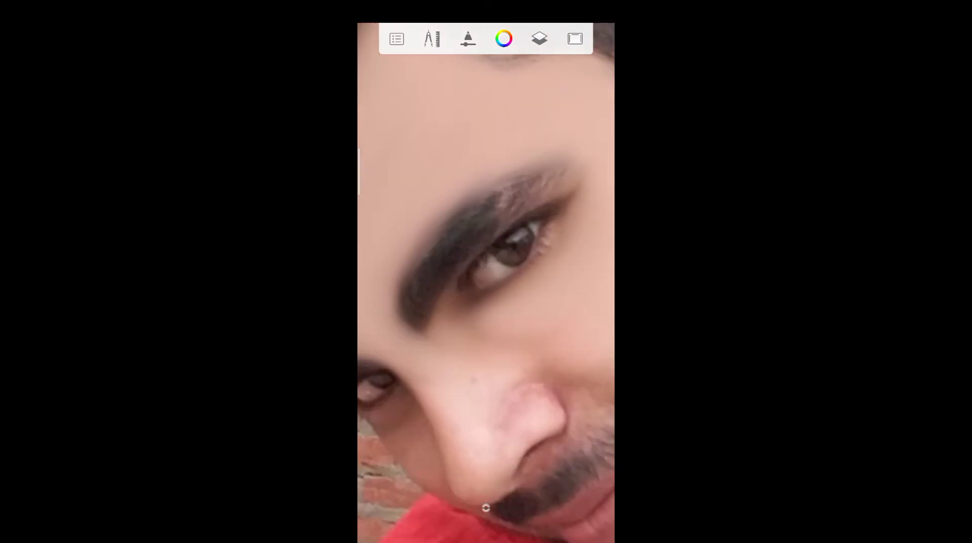
pyautogui.scroll(2, 487, 508)
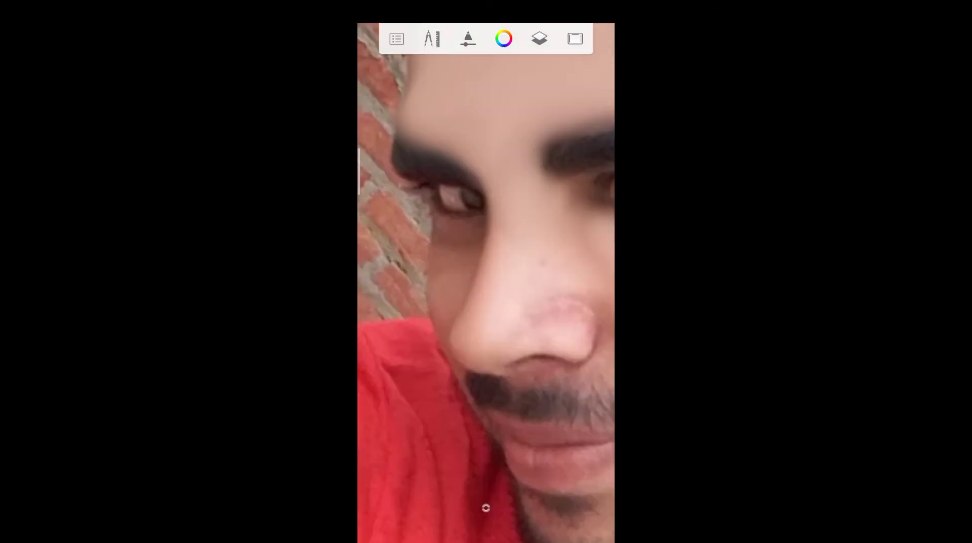
pyautogui.scroll(-1, 486, 508)
pyautogui.scroll(-2, 486, 508)
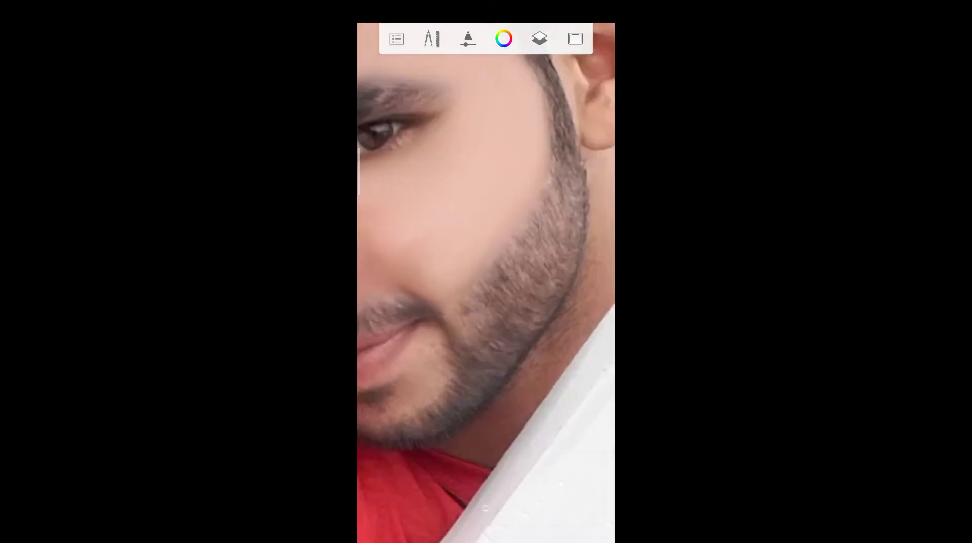
# - Smooth around the eyes; set the brush to size 17.5, flow 1%, strength 1%
pyautogui.scroll(3, 486, 507)
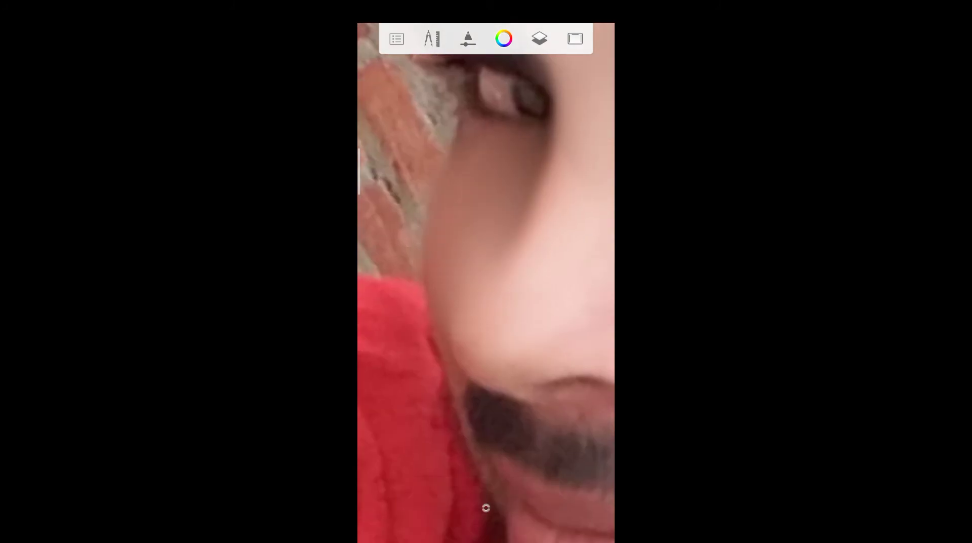
pyautogui.scroll(1, 486, 508)
pyautogui.scroll(-2, 486, 507)
pyautogui.scroll(-3, 486, 507)
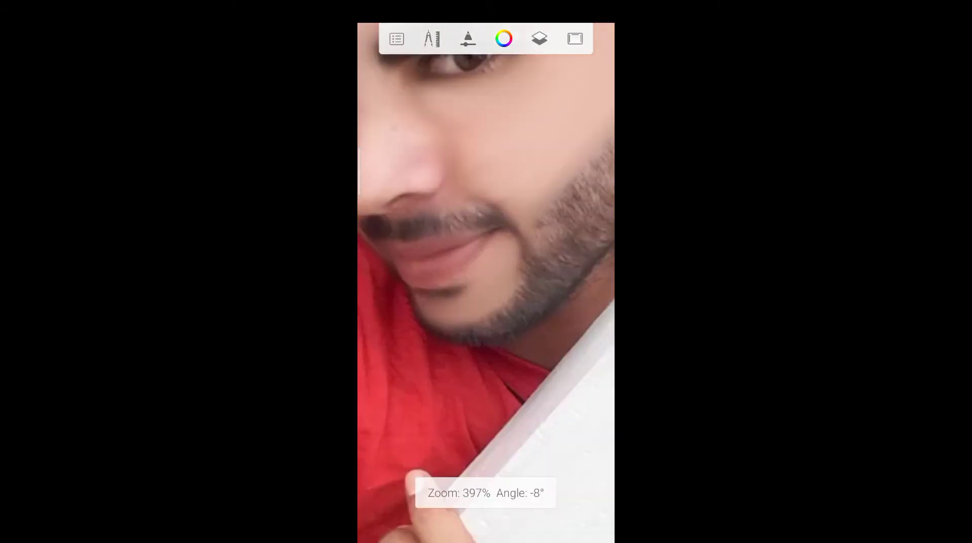
pyautogui.scroll(-3, 486, 283)
pyautogui.scroll(3, 487, 283)
pyautogui.click(469, 39)
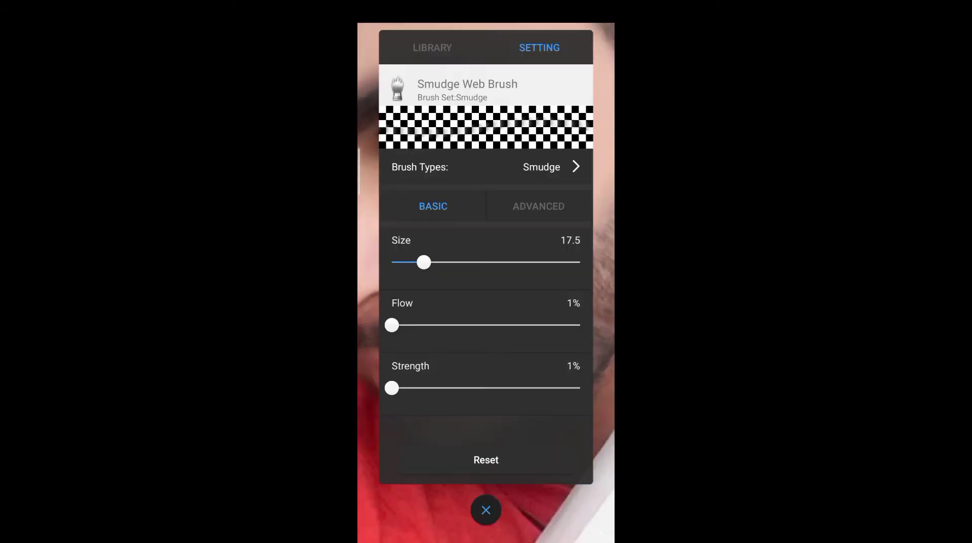
# - Smudge the lower cheek and mouth-area skin to smooth it
pyautogui.click(486, 510)
pyautogui.scroll(-2, 486, 283)
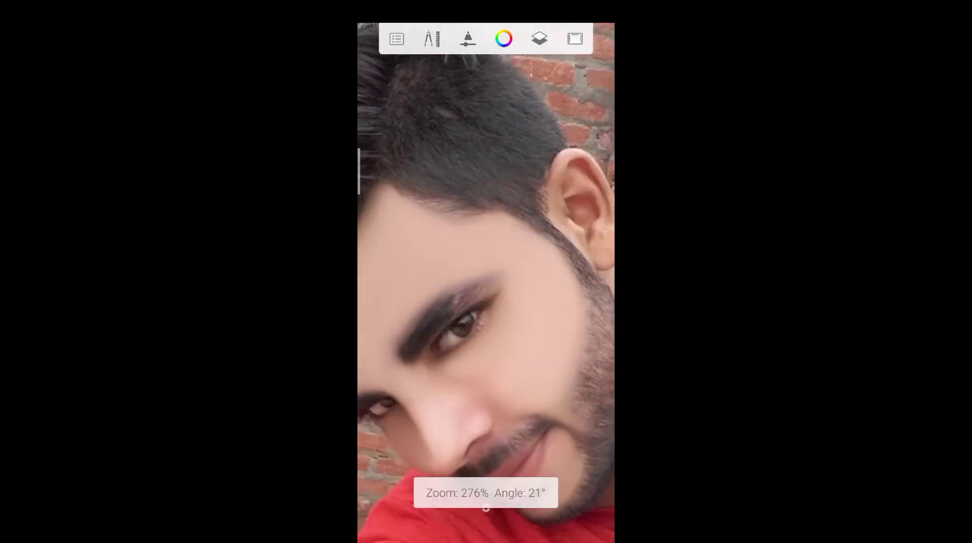
pyautogui.moveTo(487, 355); pyautogui.dragTo(486, 152)
pyautogui.moveTo(486, 405); pyautogui.dragTo(486, 203)
pyautogui.scroll(-2, 486, 283)
pyautogui.scroll(2, 486, 283)
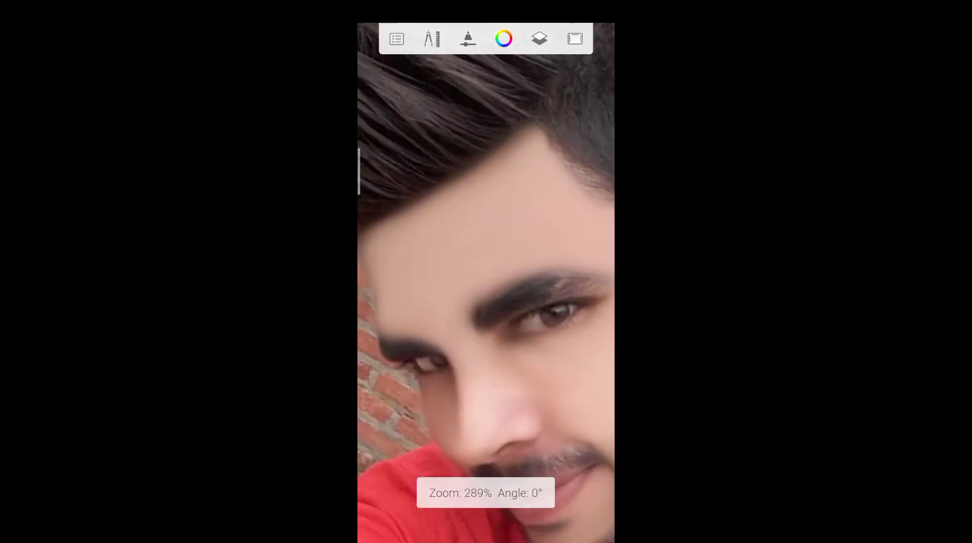
pyautogui.scroll(-3, 486, 283)
pyautogui.scroll(3, 487, 283)
pyautogui.scroll(3, 487, 283)
# - Smooth the skin along the jaw near the ear and zoom out to the whole face
pyautogui.moveTo(487, 203); pyautogui.dragTo(487, 354)
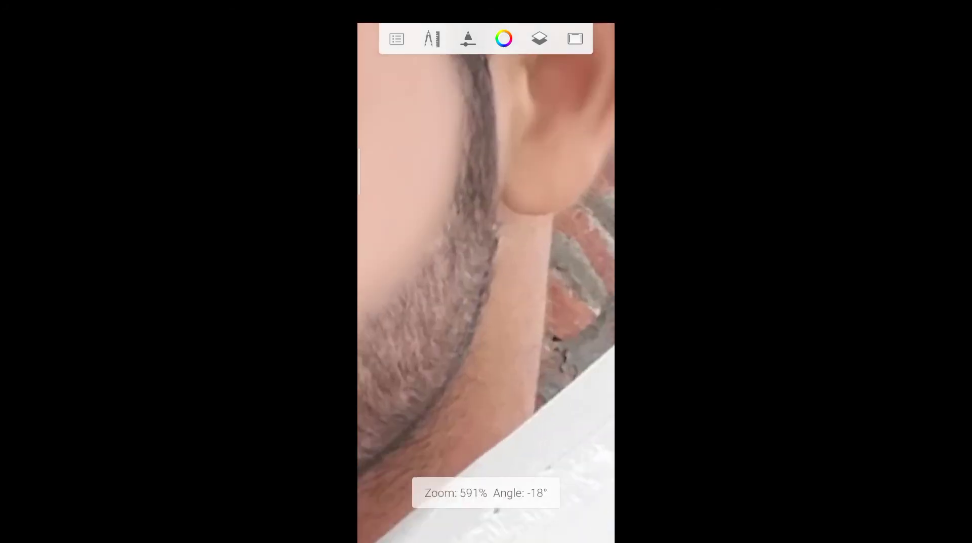
pyautogui.scroll(-2, 487, 283)
pyautogui.moveTo(486, 203)
pyautogui.mouseDown()
pyautogui.moveTo(486, 329)
pyautogui.moveTo(501, 300)
pyautogui.mouseUp()
pyautogui.scroll(-3, 487, 283)
pyautogui.scroll(-2, 487, 282)
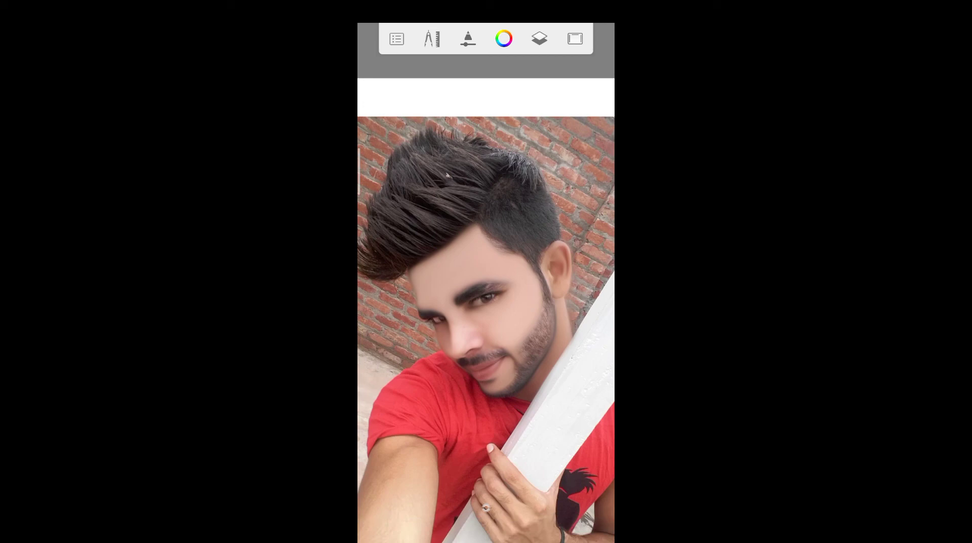
# - Save the smoothed selfie to the device's Download folder via Share > Save to device
pyautogui.click(397, 38)
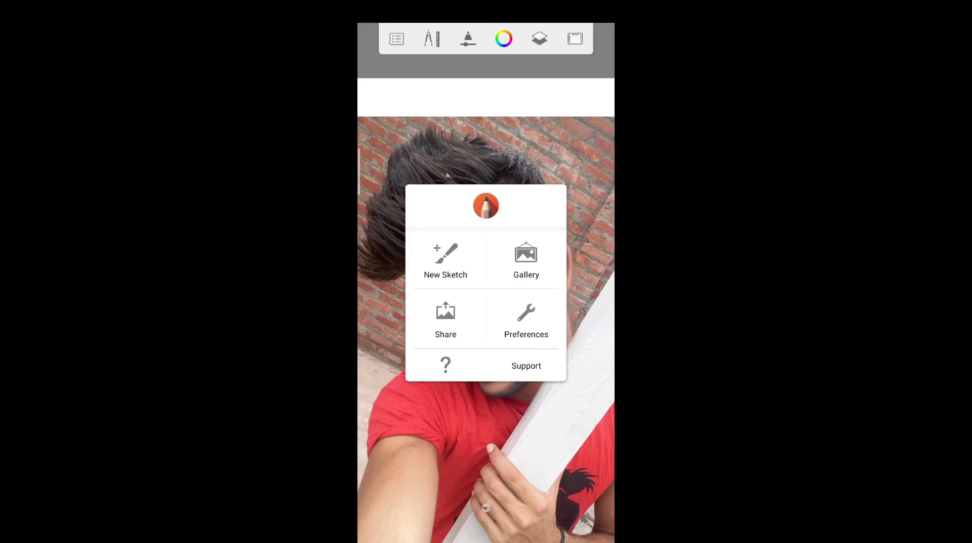
pyautogui.click(446, 320)
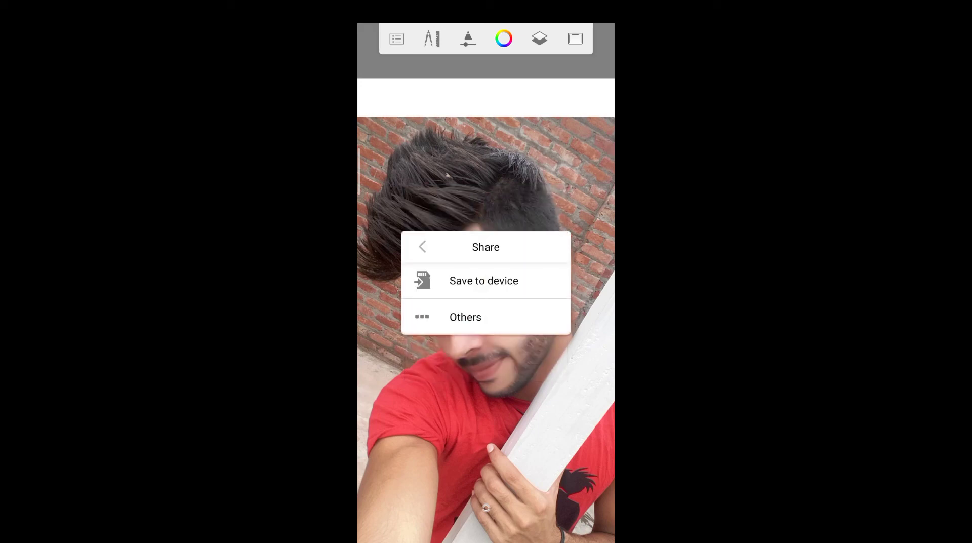
pyautogui.click(484, 280)
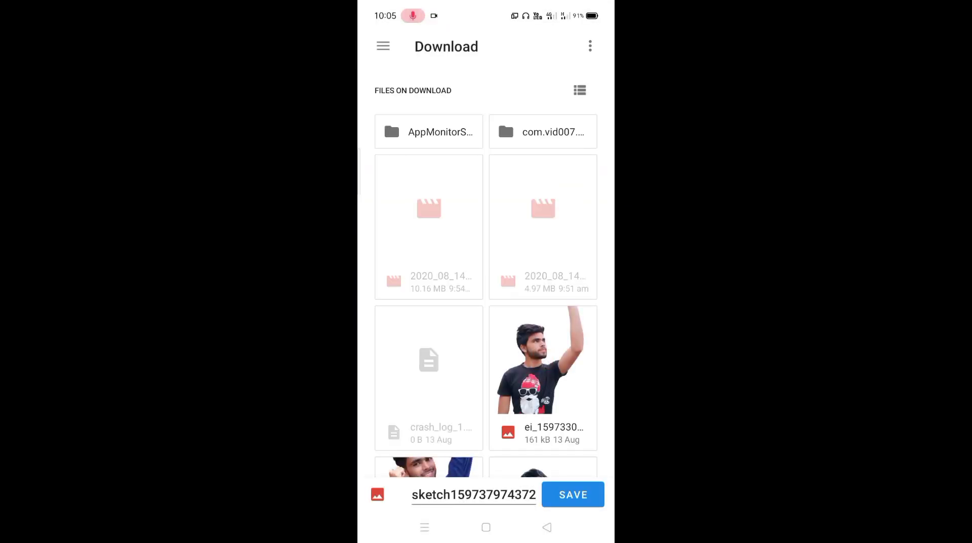
pyautogui.click(572, 494)
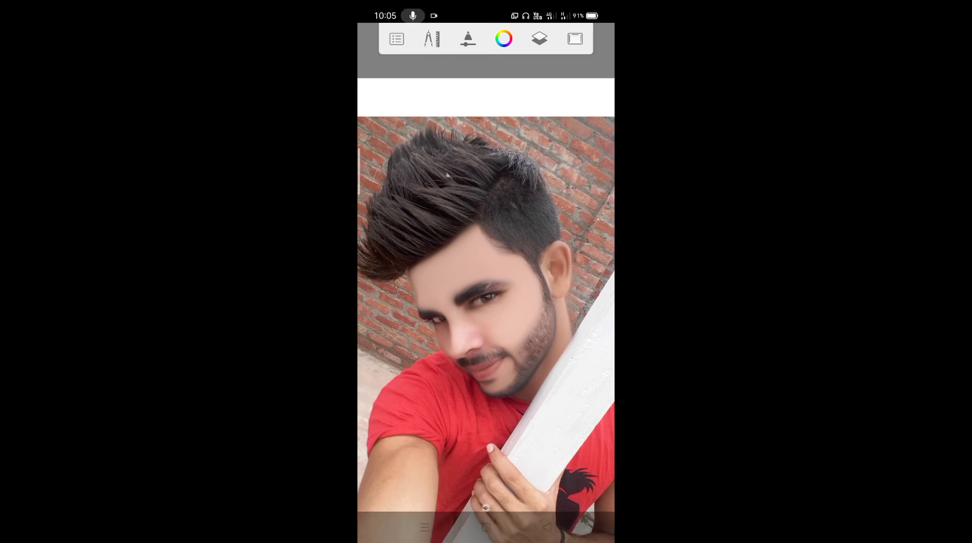
pyautogui.scroll(1, 486, 303)
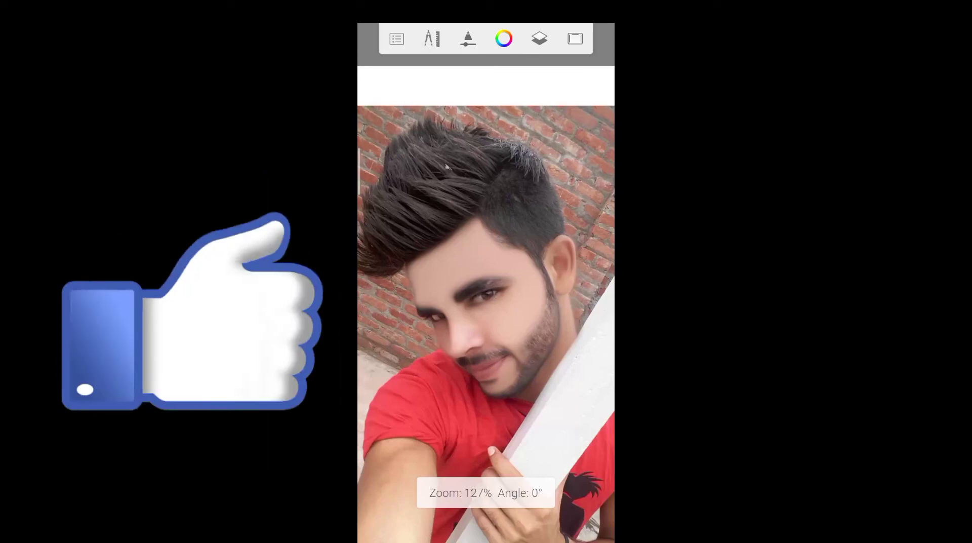
pyautogui.scroll(-1, 486, 304)
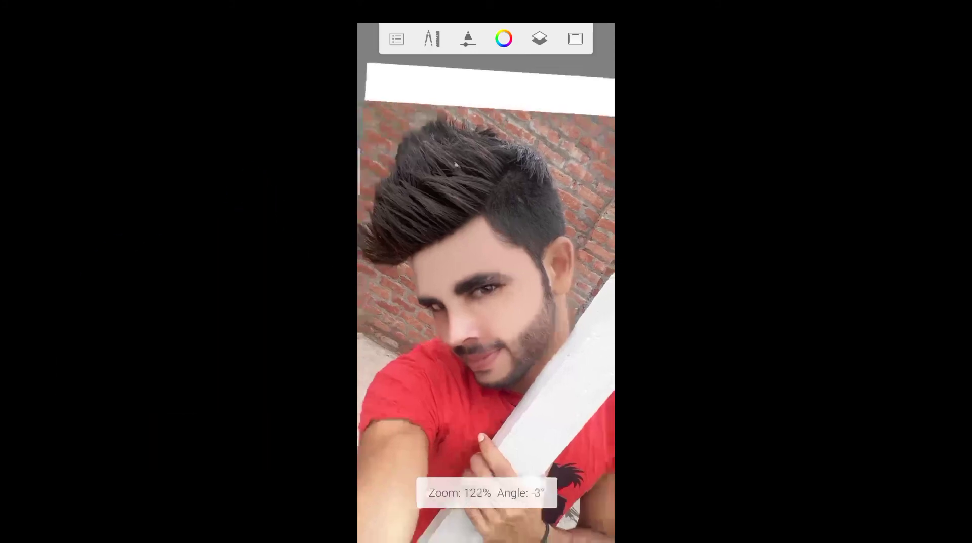
pyautogui.scroll(-1, 487, 304)
pyautogui.scroll(-1, 486, 304)
pyautogui.scroll(-1, 486, 304)
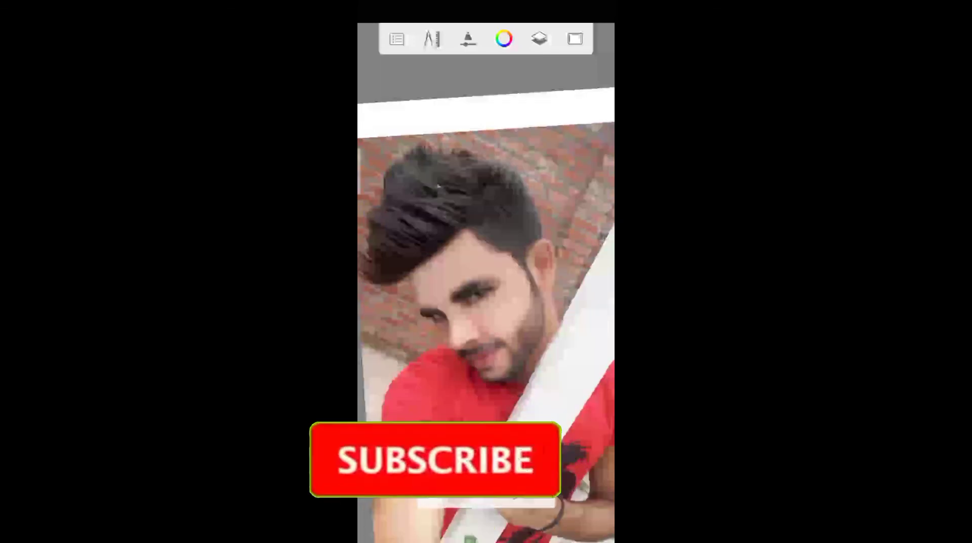